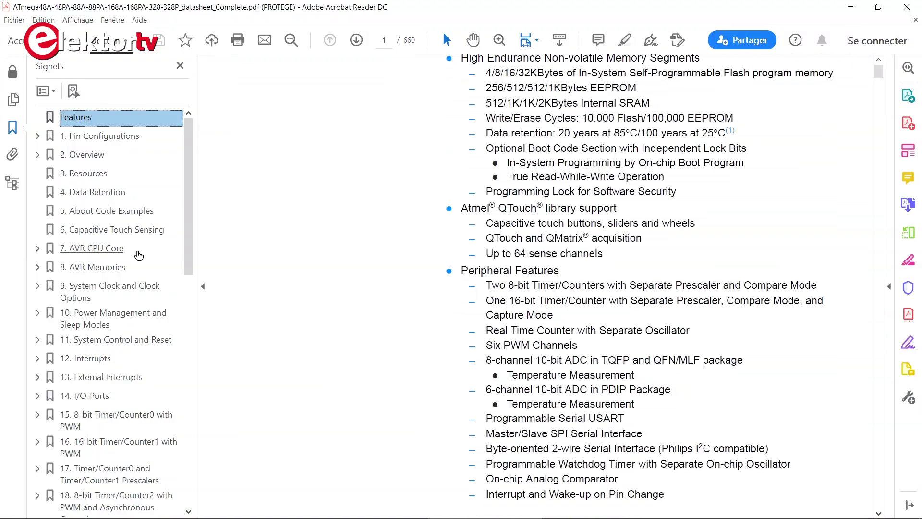
- Jump to chapter 24, Analog-to-Digital Converter, and scroll to the Figure 24-1 ADC block schematic
{"action": "scroll", "coordinate": [139, 254], "scroll_direction": "down", "scroll_amount": 5}
{"action": "left_click", "coordinate": [120, 385]}
{"action": "scroll", "coordinate": [482, 253], "scroll_direction": "down", "scroll_amount": 6}
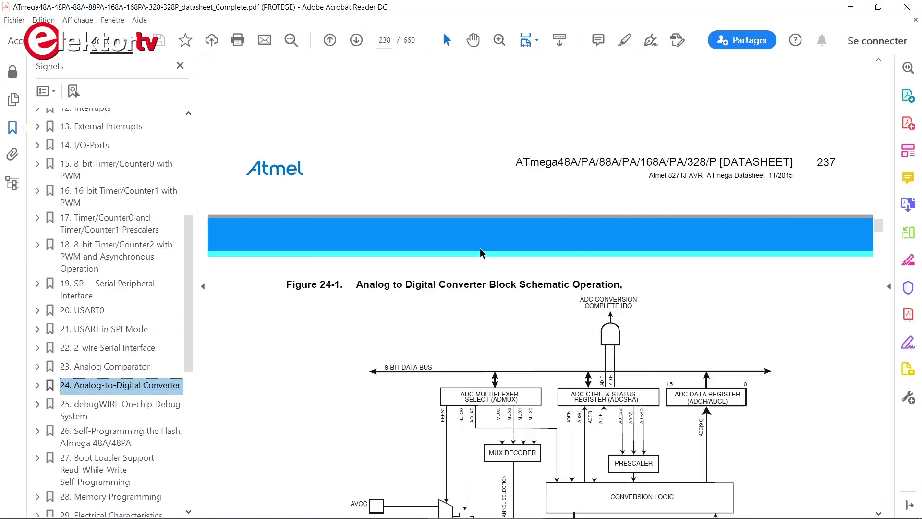
{"action": "scroll", "coordinate": [481, 253], "scroll_direction": "down", "scroll_amount": 15}
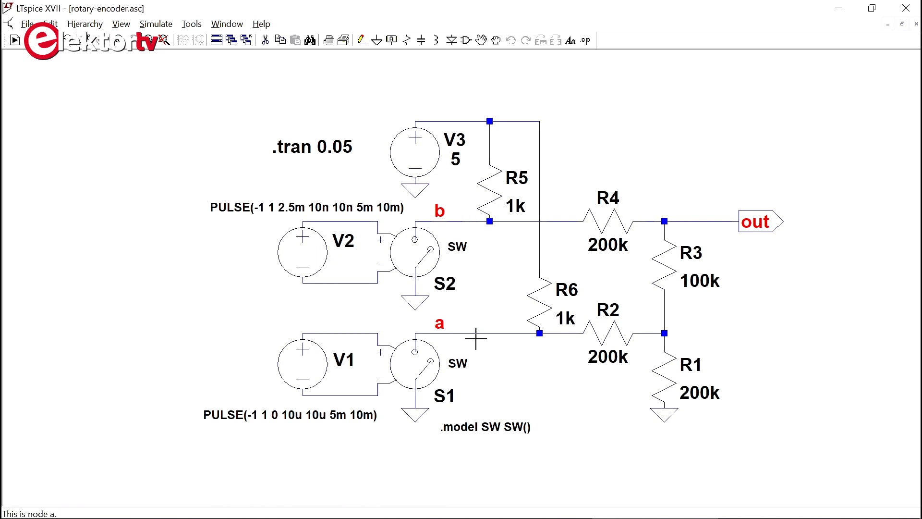
- Run the transient simulation and plot the out, a and b node voltages together
{"action": "left_click", "coordinate": [89, 40]}
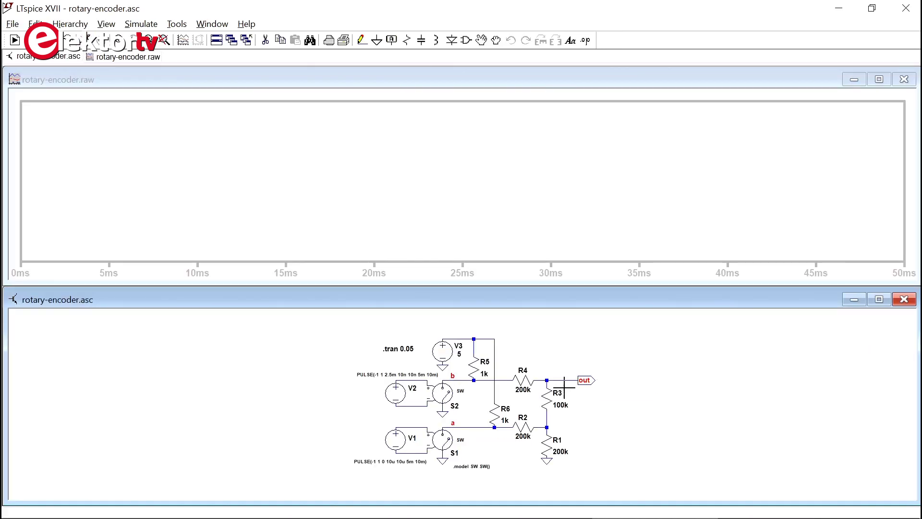
{"action": "left_click", "coordinate": [564, 378]}
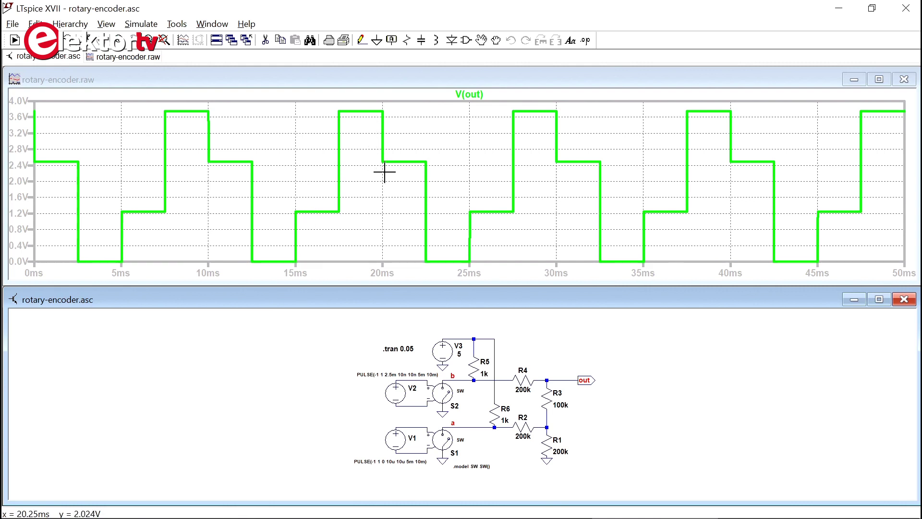
{"action": "left_click", "coordinate": [459, 426]}
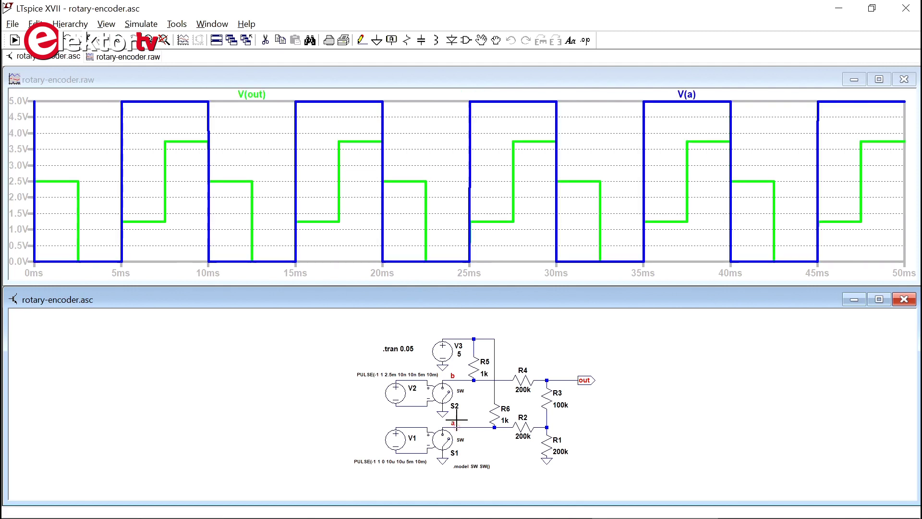
{"action": "left_click", "coordinate": [463, 378]}
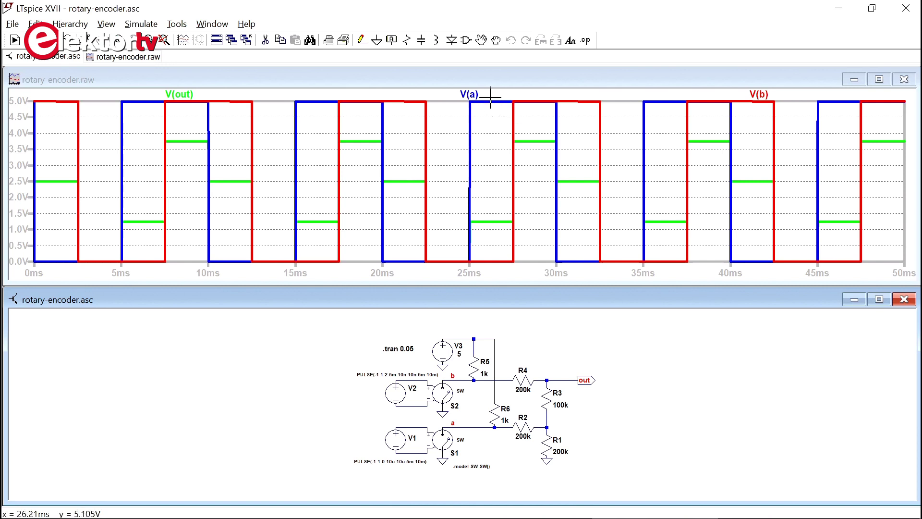
- Change the traces to V(a)/2+4 and V(b)/2+7, then maximize the plot window
{"action": "right_click", "coordinate": [470, 94]}
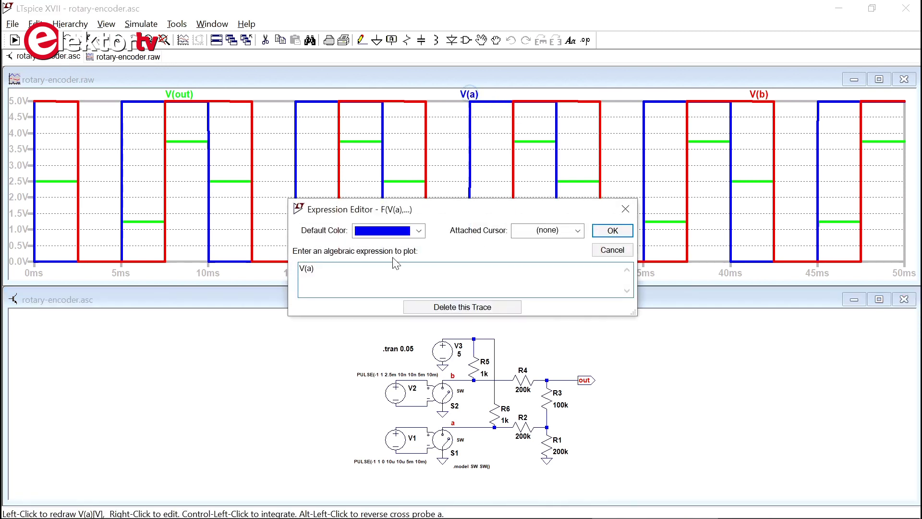
{"action": "type", "text": "/2+4"}
{"action": "key", "text": "Return"}
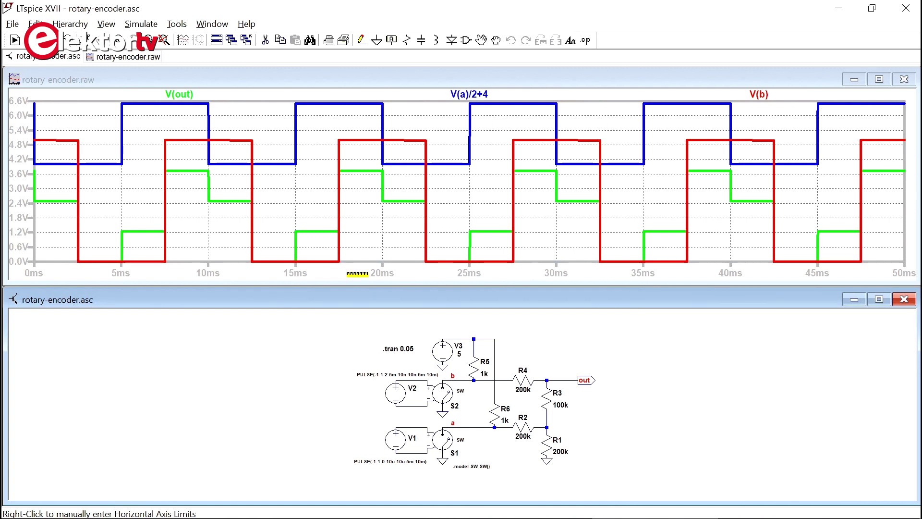
{"action": "right_click", "coordinate": [764, 95]}
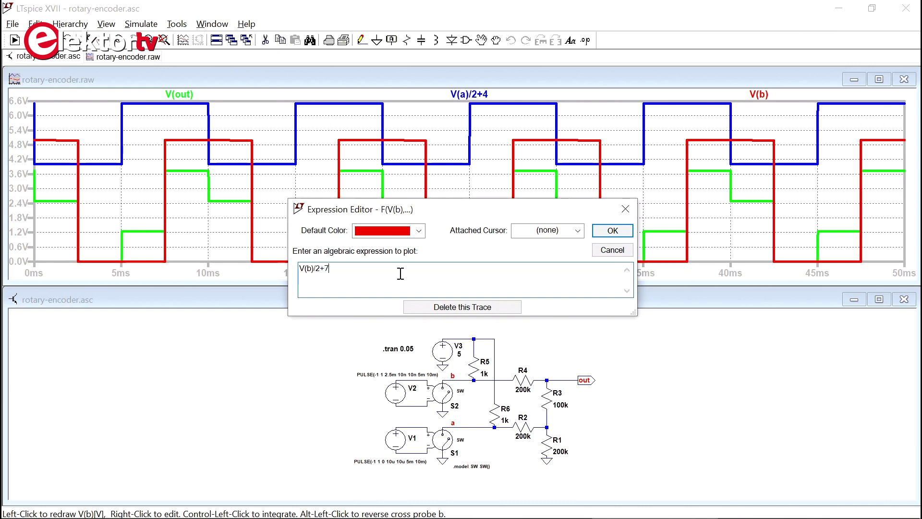
{"action": "key", "text": "Return"}
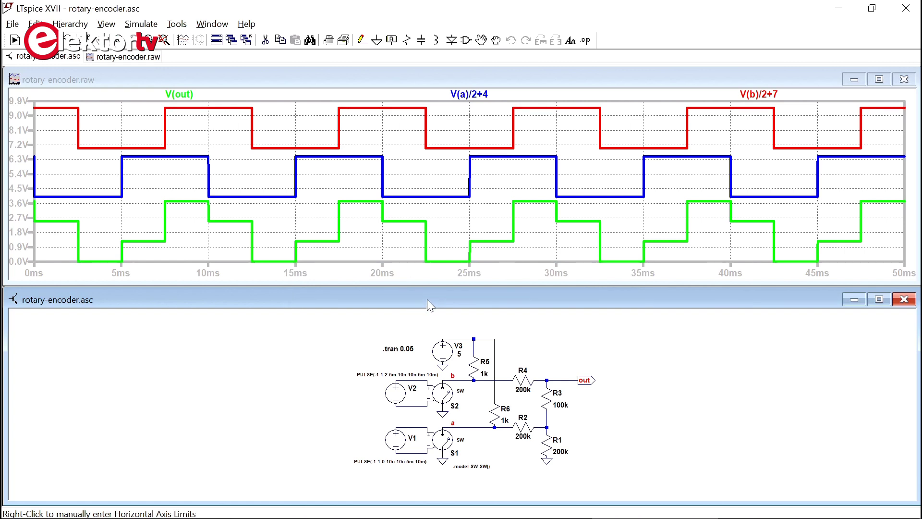
{"action": "left_click", "coordinate": [879, 79]}
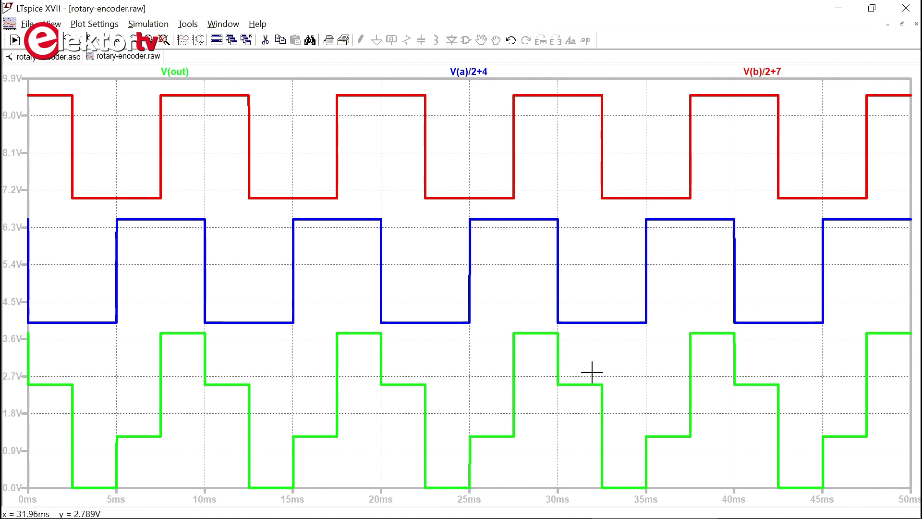
- Close the maximized rotary-encoder.raw waveform window
{"action": "left_click", "coordinate": [916, 24]}
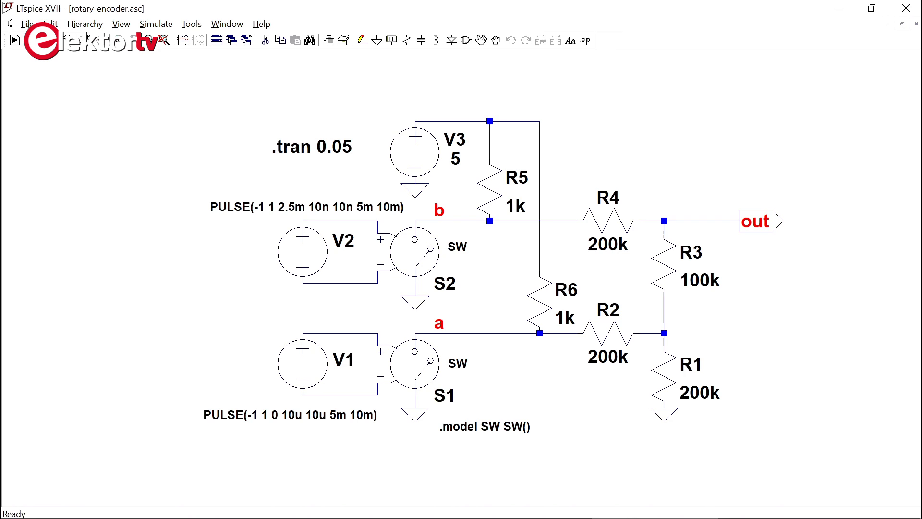
- Save a copy of the schematic as rotary-encoder-right.asc
{"action": "left_click", "coordinate": [27, 24]}
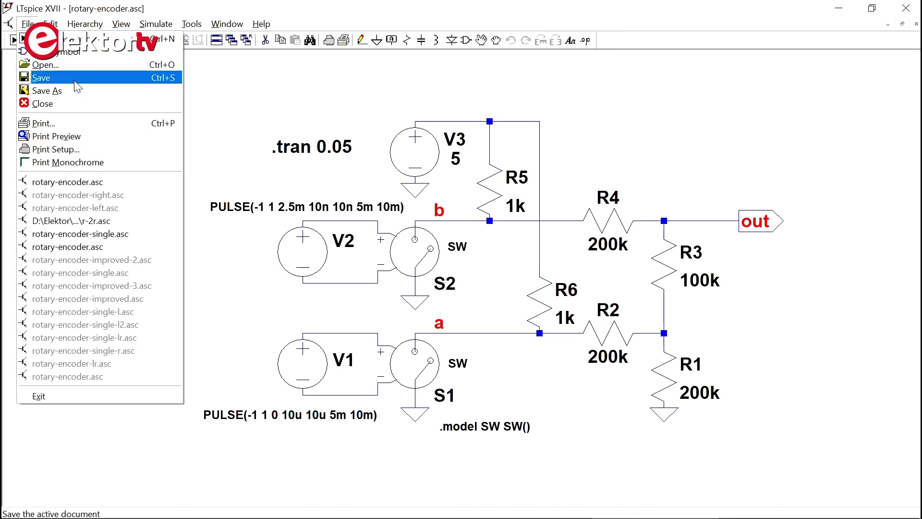
{"action": "left_click", "coordinate": [76, 90]}
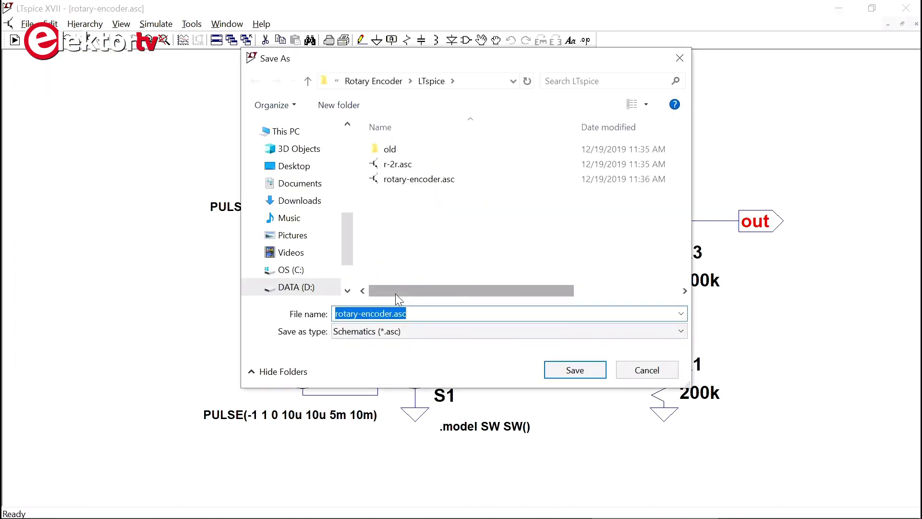
{"action": "left_click", "coordinate": [393, 314]}
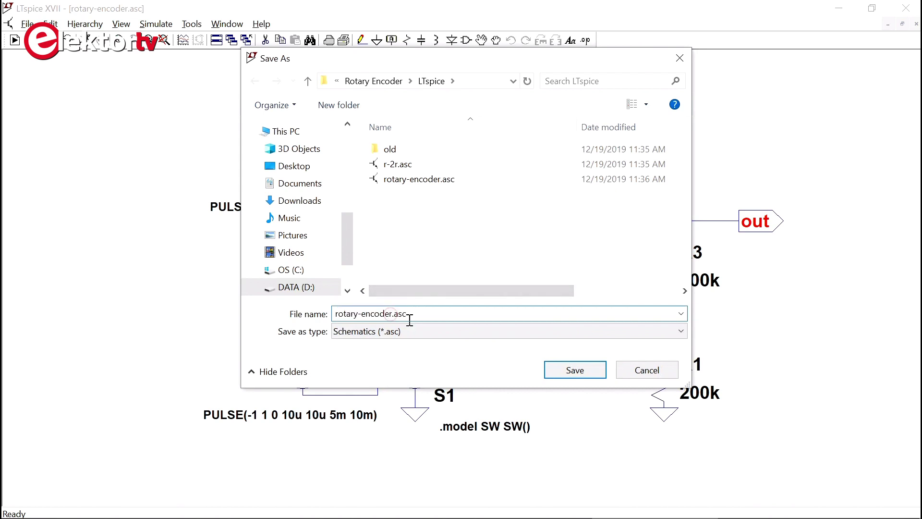
{"action": "key", "text": "Return"}
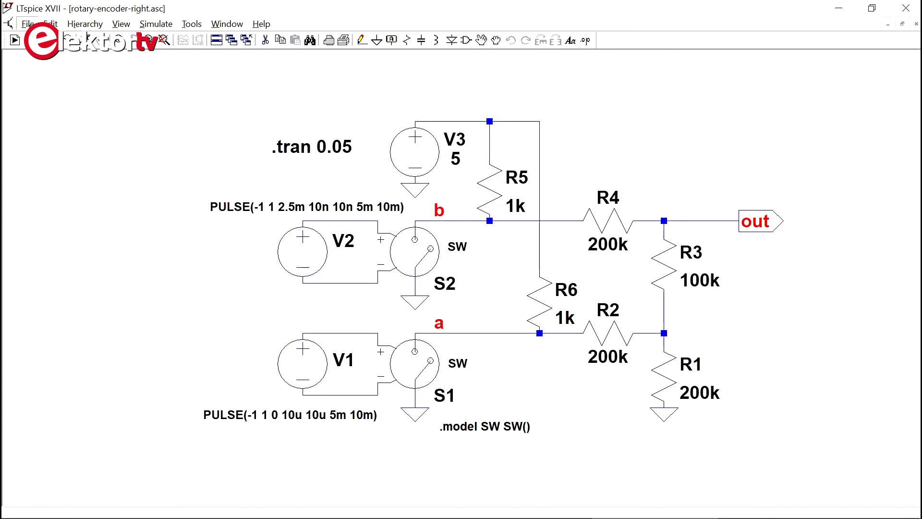
- Save another copy, renaming 'right' to 'left', as rotary-encoder-left.asc
{"action": "left_click", "coordinate": [28, 23]}
{"action": "left_click", "coordinate": [74, 90]}
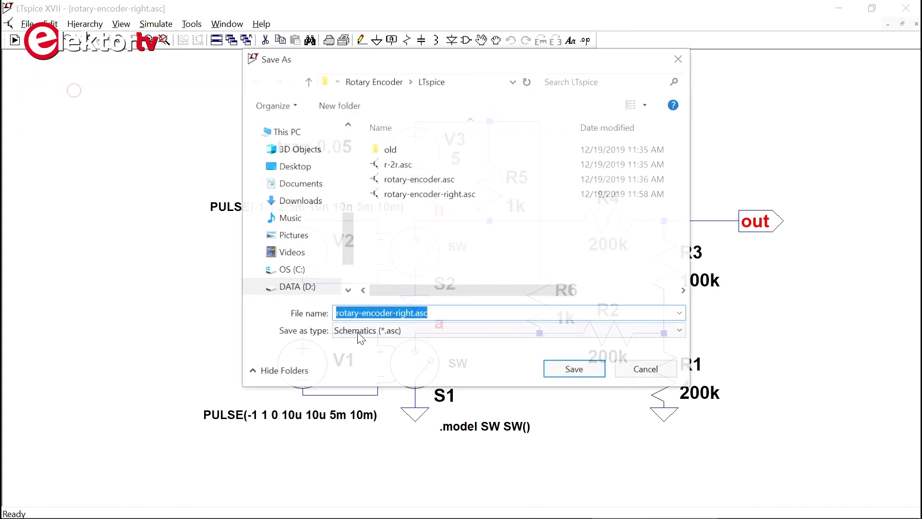
{"action": "left_click", "coordinate": [397, 313]}
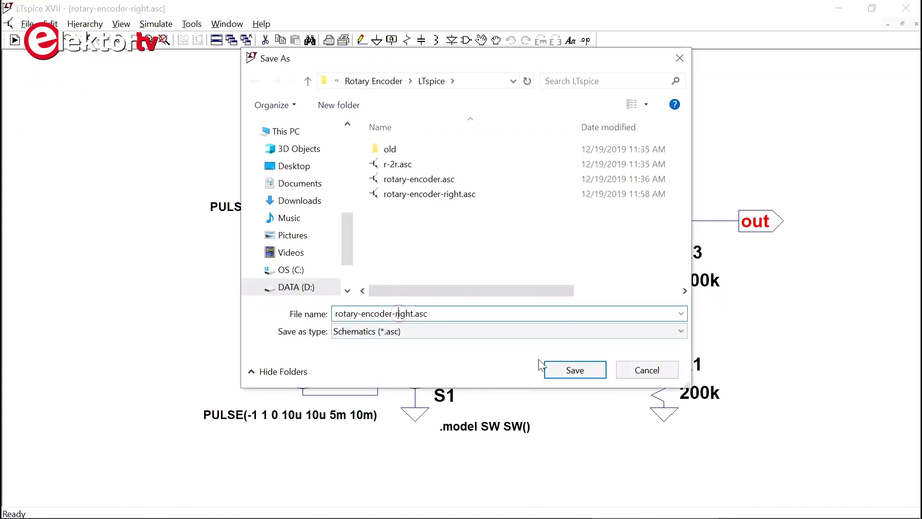
{"action": "key", "text": "shift+Left"}
{"action": "type", "text": "l"}
{"action": "key", "text": "Return"}
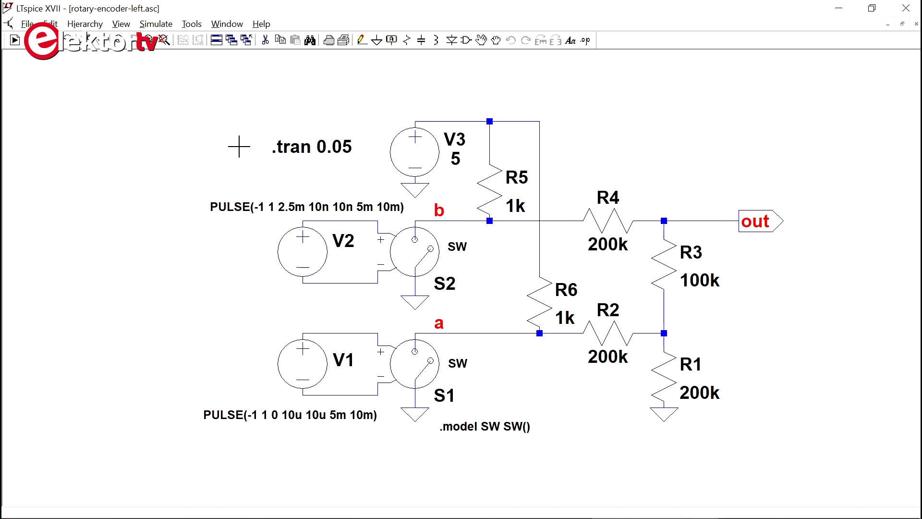
- Open rotary-encoder-right.asc, return to rotary-encoder-left.asc, and pick up its V2 source
{"action": "key", "text": "ctrl+o"}
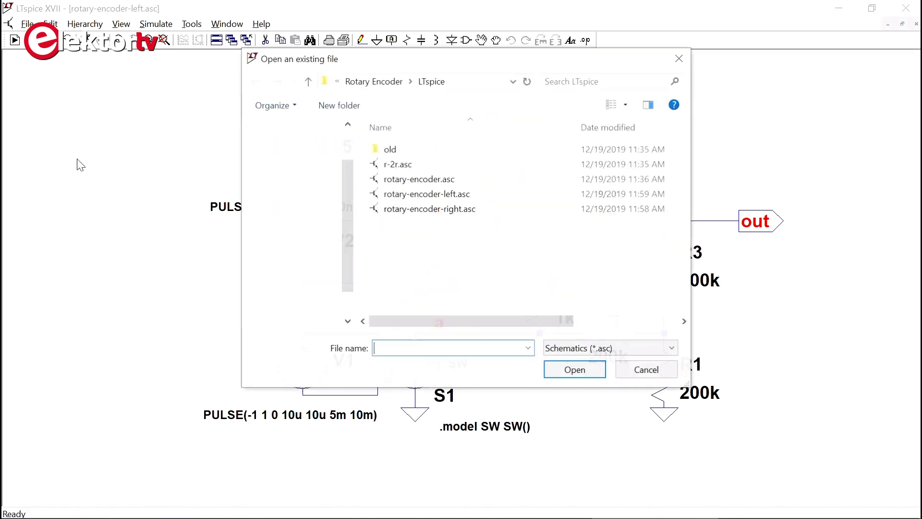
{"action": "left_click", "coordinate": [432, 209]}
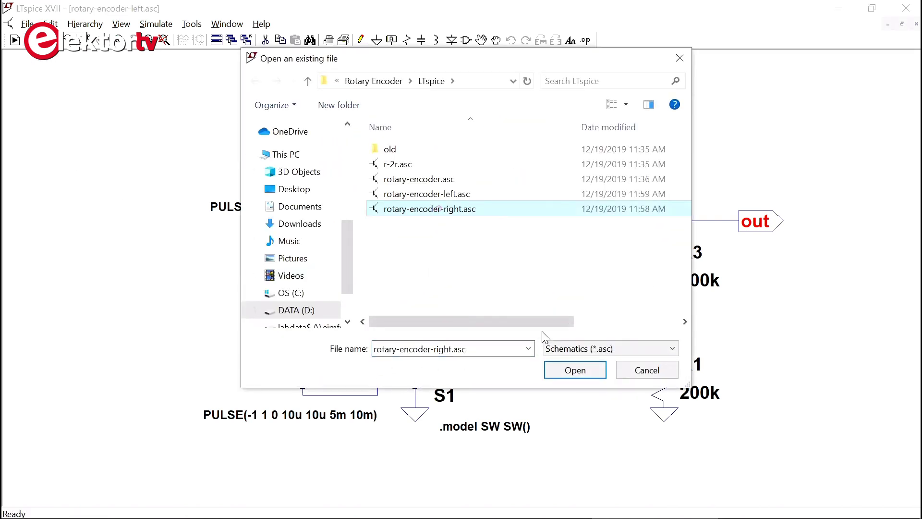
{"action": "left_click", "coordinate": [574, 370]}
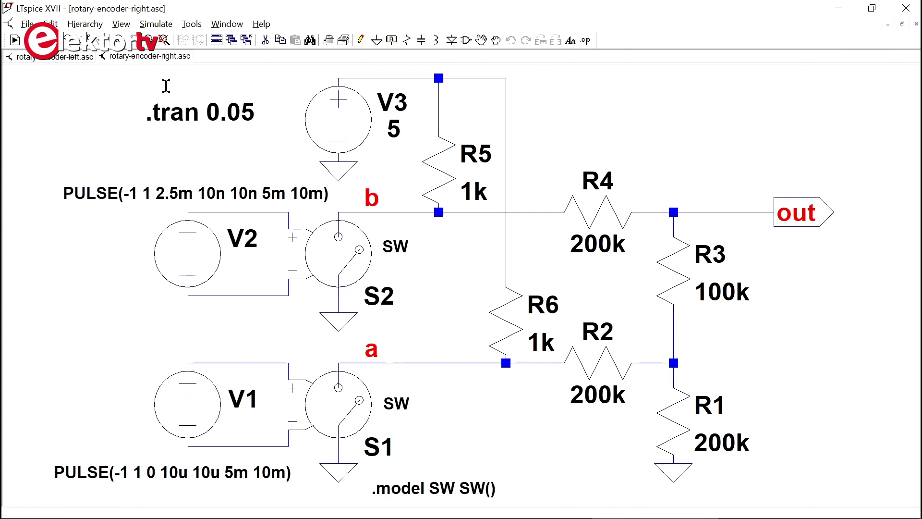
{"action": "left_click", "coordinate": [63, 60]}
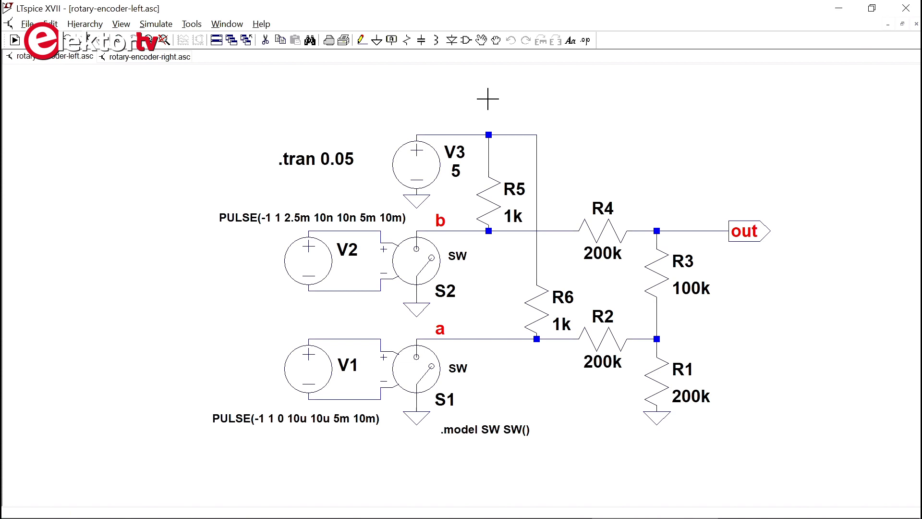
{"action": "left_click", "coordinate": [481, 40]}
- Move V1 to drive S2 and V2 to drive S1, placing V2's PULSE label below it
{"action": "left_click", "coordinate": [313, 263]}
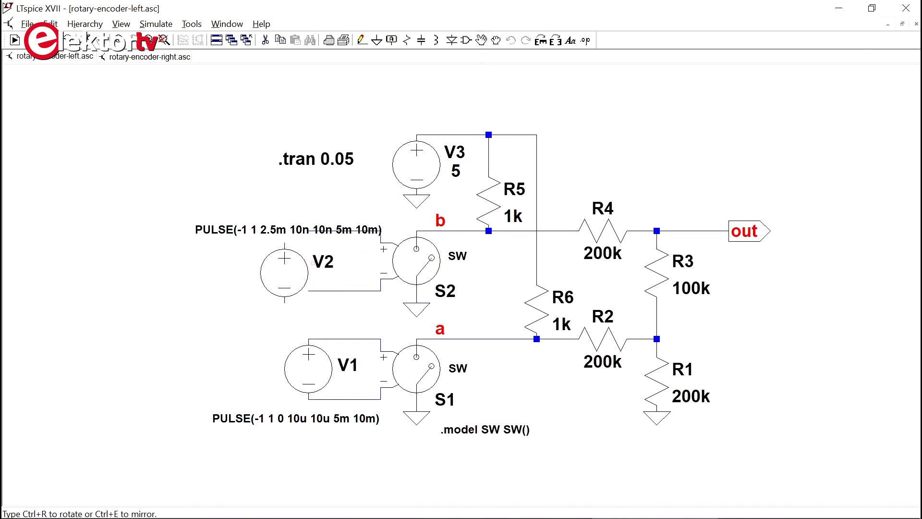
{"action": "left_click", "coordinate": [307, 377]}
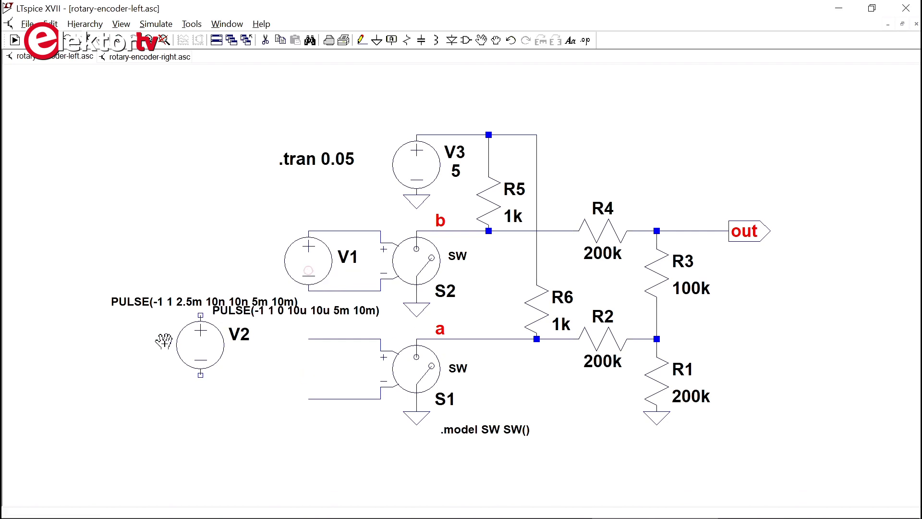
{"action": "left_click", "coordinate": [205, 345]}
{"action": "left_click", "coordinate": [278, 349]}
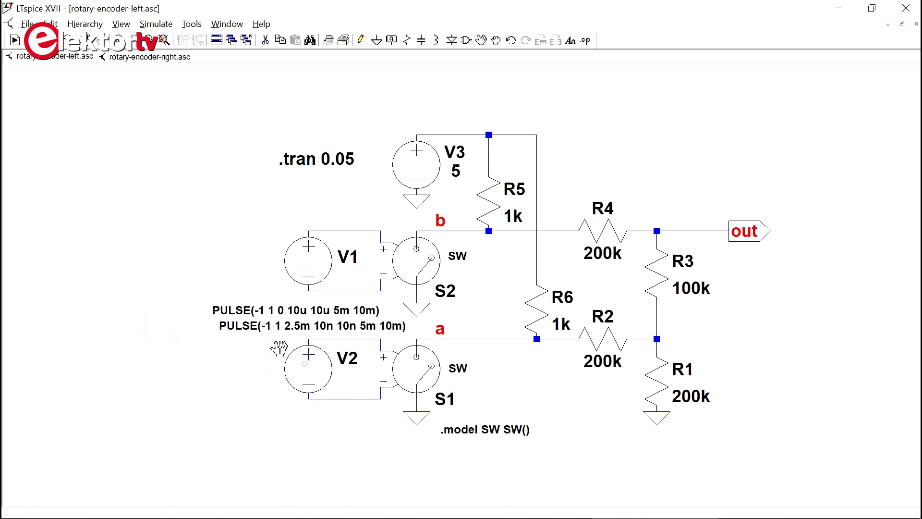
{"action": "left_click", "coordinate": [267, 330]}
{"action": "left_click", "coordinate": [200, 414]}
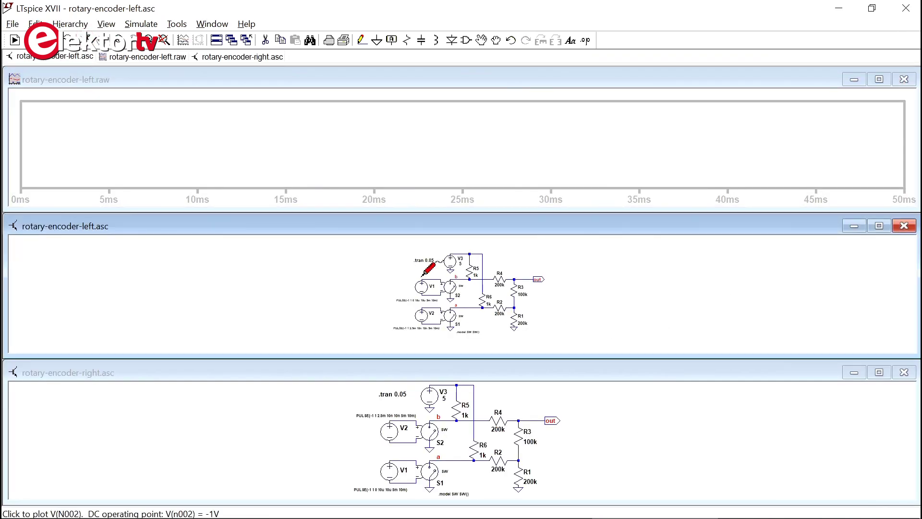
- Probe 'out' in rotary-encoder-left.asc, then run rotary-encoder-right.asc and probe its 'out' net
{"action": "left_click", "coordinate": [527, 278]}
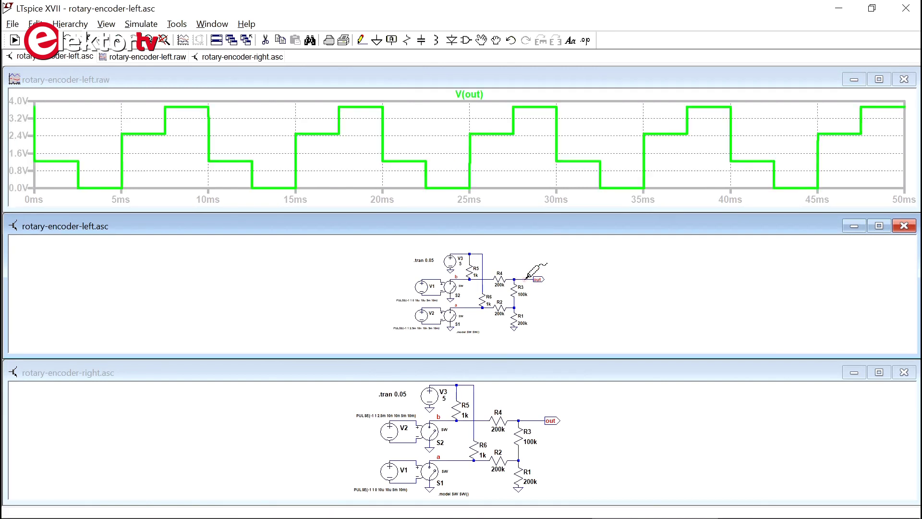
{"action": "left_click", "coordinate": [480, 369]}
{"action": "left_click", "coordinate": [14, 40]}
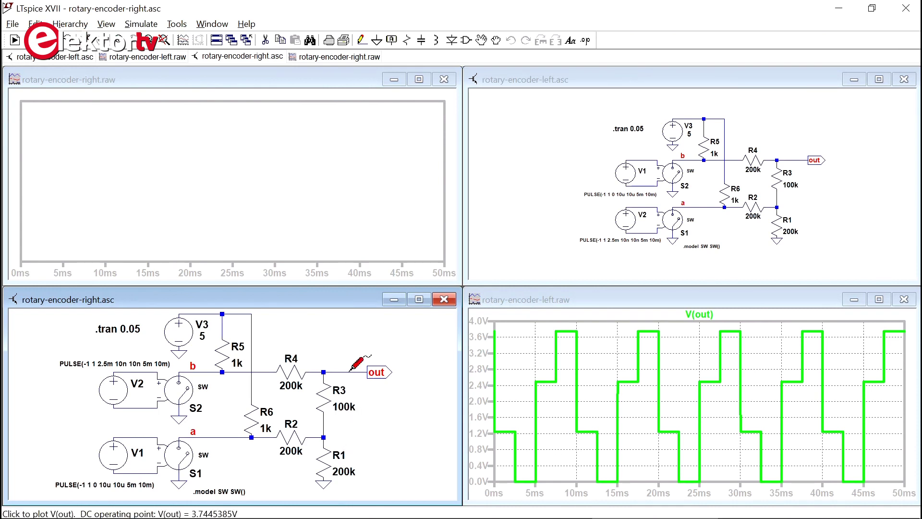
{"action": "left_click", "coordinate": [348, 370]}
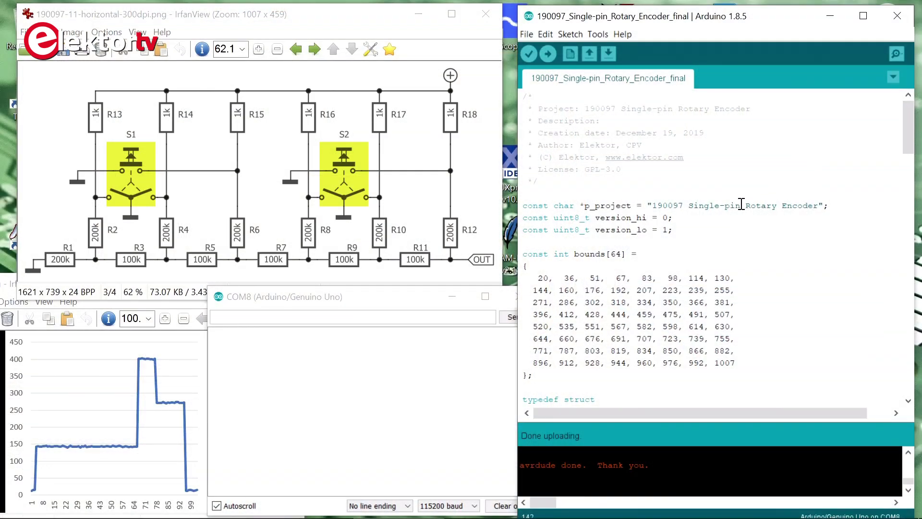
{"action": "scroll", "coordinate": [714, 207], "scroll_direction": "down", "scroll_amount": 1}
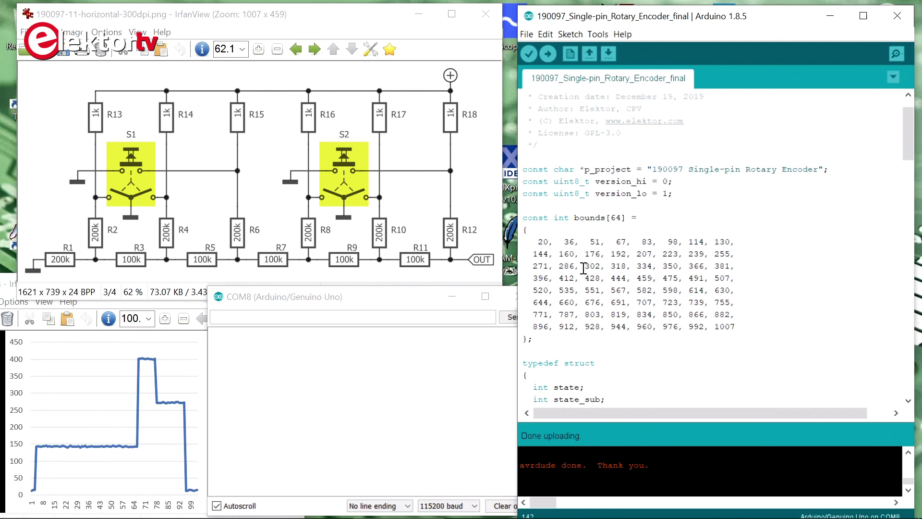
{"action": "scroll", "coordinate": [583, 267], "scroll_direction": "down", "scroll_amount": 5}
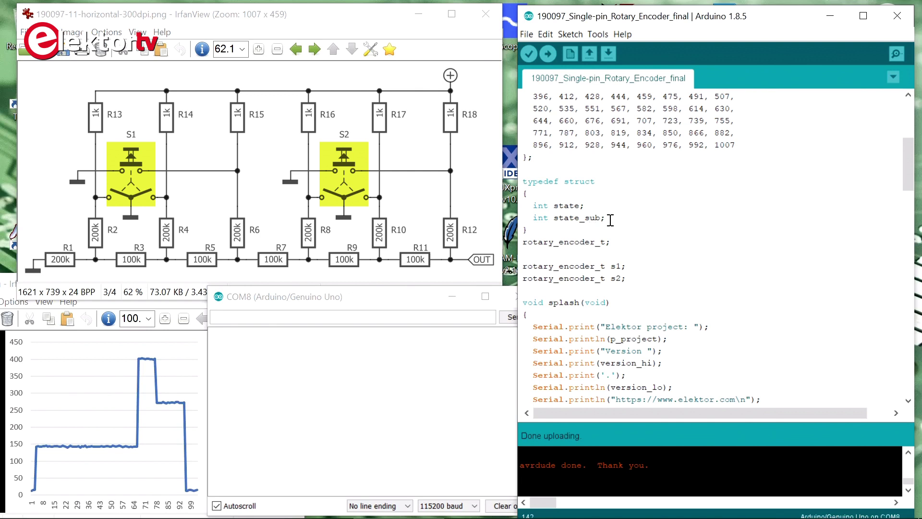
{"action": "scroll", "coordinate": [610, 220], "scroll_direction": "down", "scroll_amount": 4}
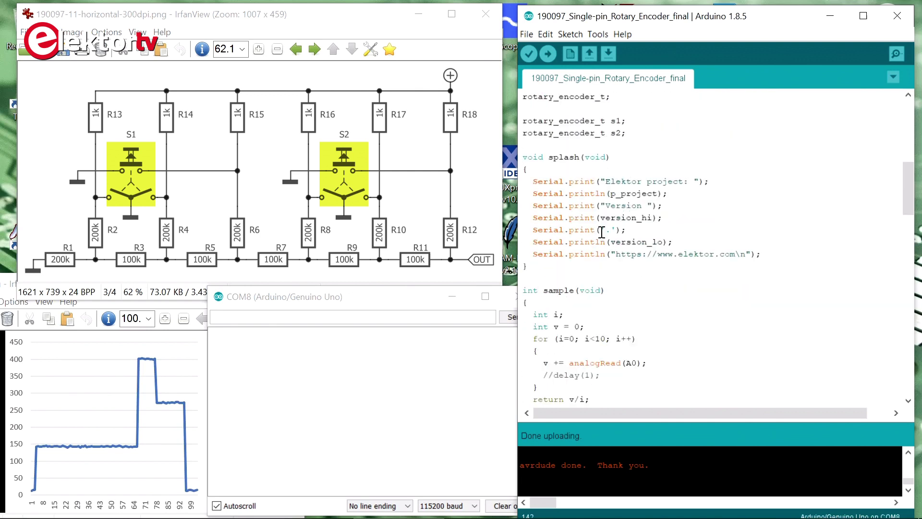
{"action": "scroll", "coordinate": [601, 238], "scroll_direction": "down", "scroll_amount": 4}
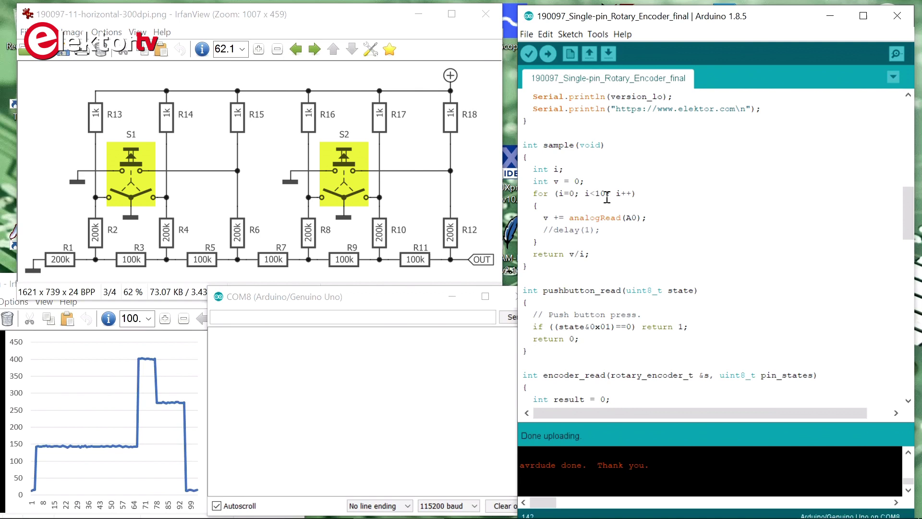
{"action": "scroll", "coordinate": [691, 226], "scroll_direction": "down", "scroll_amount": 3}
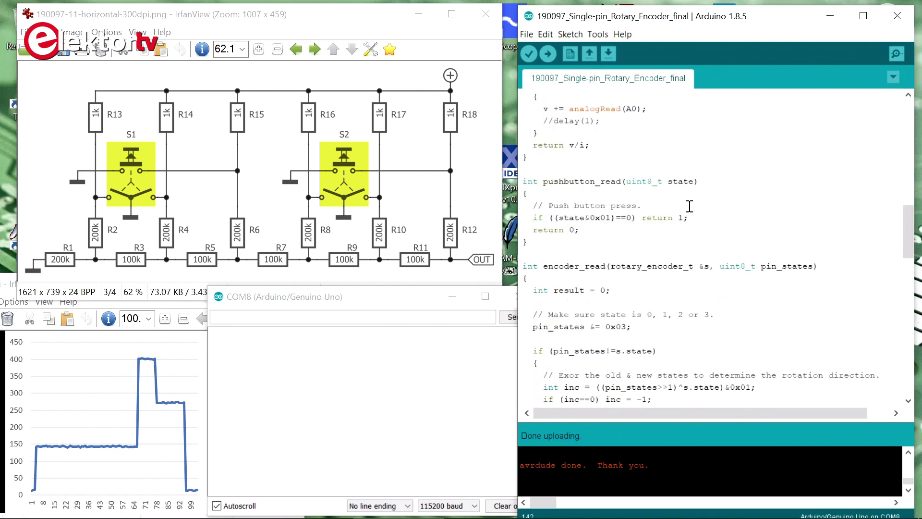
{"action": "scroll", "coordinate": [659, 207], "scroll_direction": "down", "scroll_amount": 4}
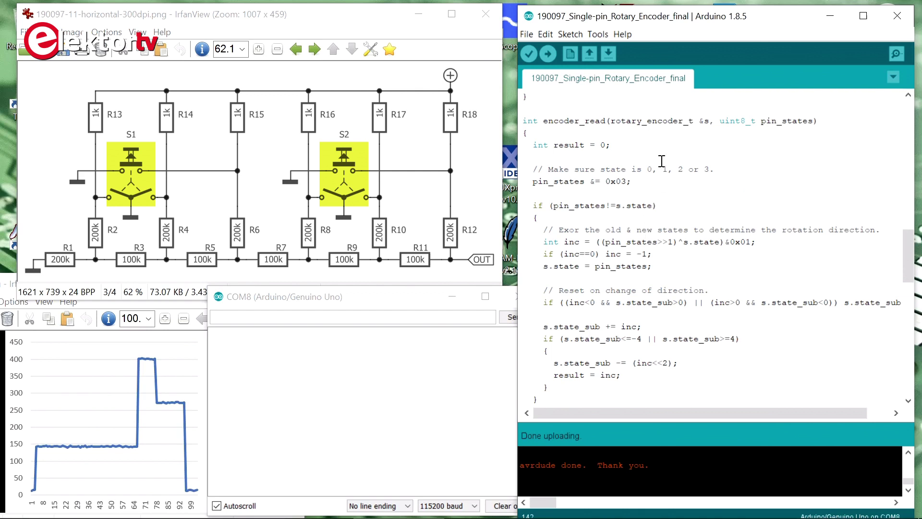
{"action": "scroll", "coordinate": [661, 161], "scroll_direction": "down", "scroll_amount": 1}
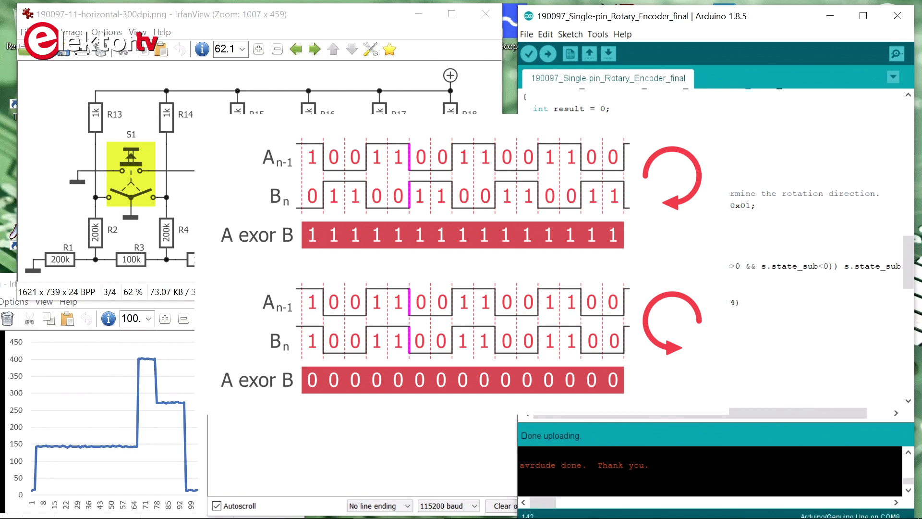
{"action": "scroll", "coordinate": [576, 216], "scroll_direction": "down", "scroll_amount": 2}
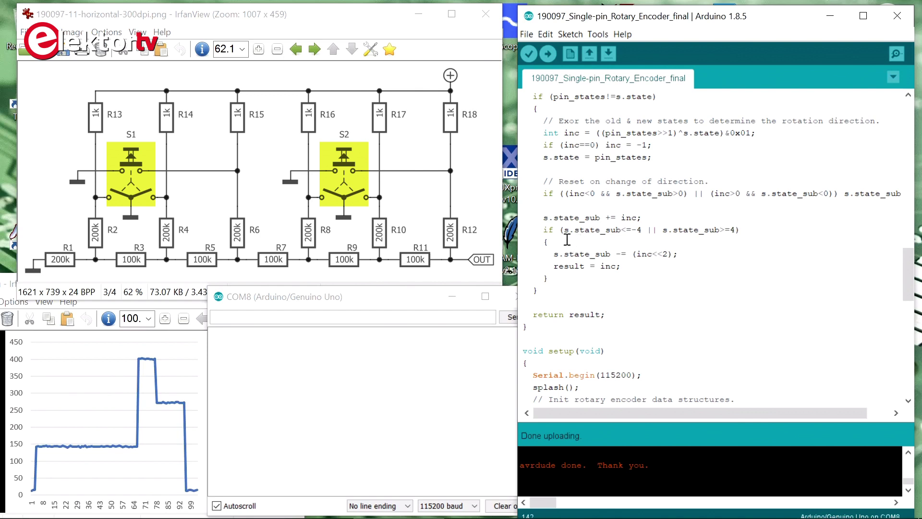
{"action": "scroll", "coordinate": [576, 240], "scroll_direction": "down", "scroll_amount": 5}
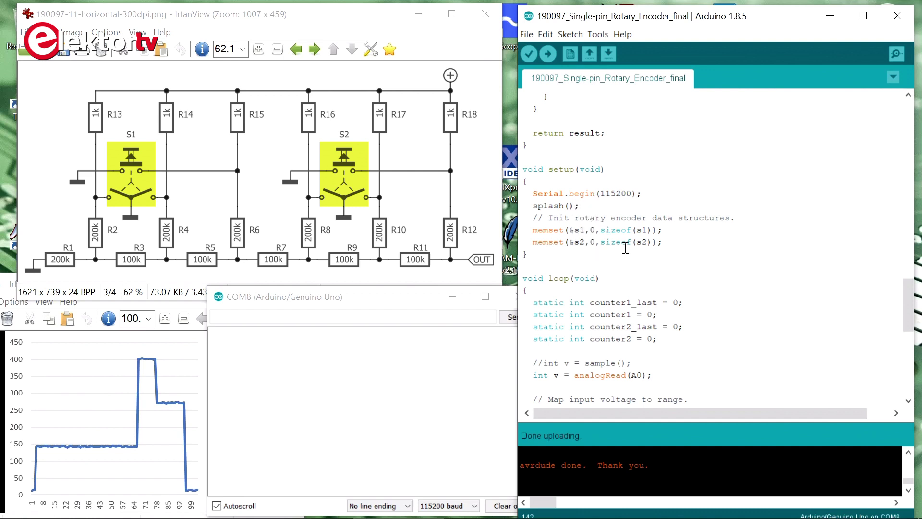
{"action": "scroll", "coordinate": [631, 247], "scroll_direction": "down", "scroll_amount": 4}
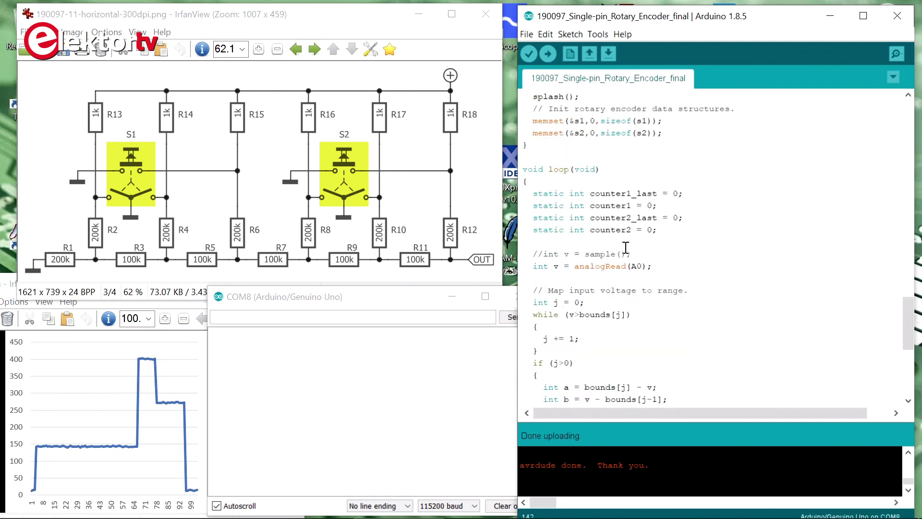
{"action": "scroll", "coordinate": [626, 248], "scroll_direction": "down", "scroll_amount": 1}
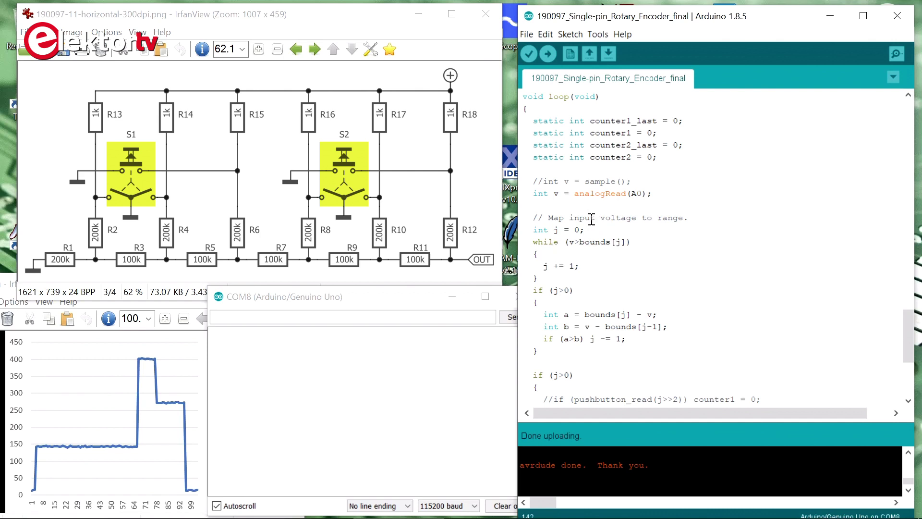
{"action": "scroll", "coordinate": [590, 219], "scroll_direction": "down", "scroll_amount": 3}
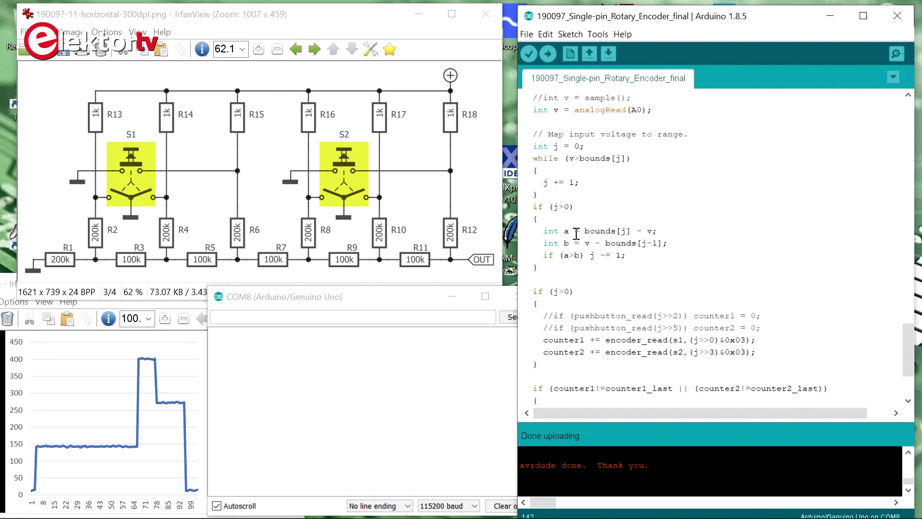
{"action": "scroll", "coordinate": [586, 242], "scroll_direction": "down", "scroll_amount": 2}
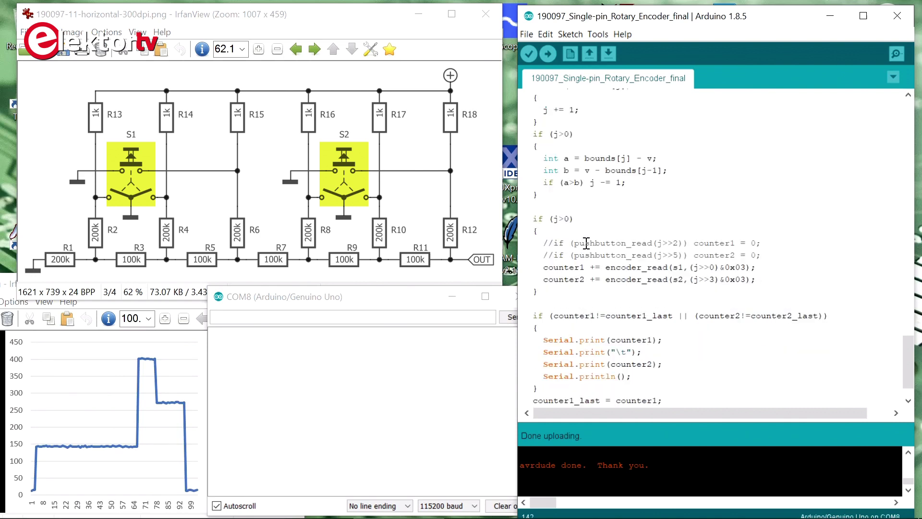
{"action": "scroll", "coordinate": [588, 233], "scroll_direction": "down", "scroll_amount": 1}
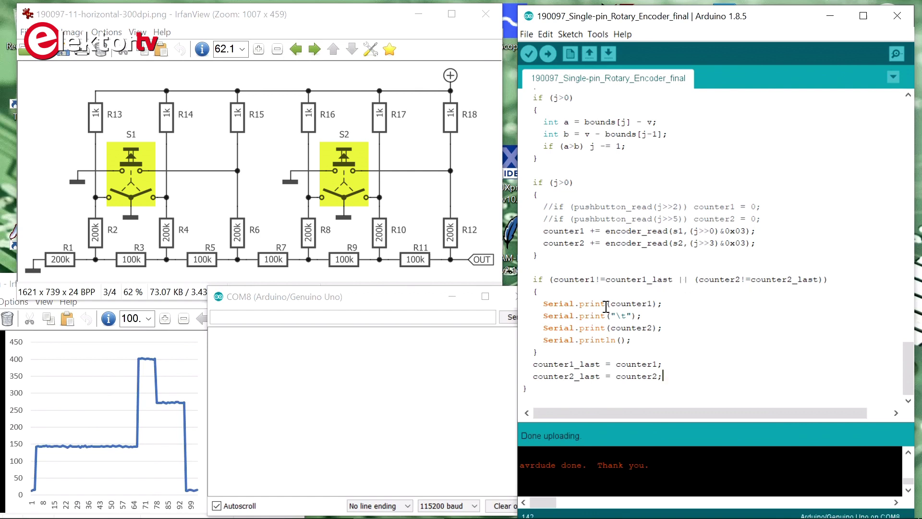
- Upload the encoder sketch to the Arduino/Genuino Uno and bring the COM8 serial monitor forward
{"action": "left_click", "coordinate": [550, 54]}
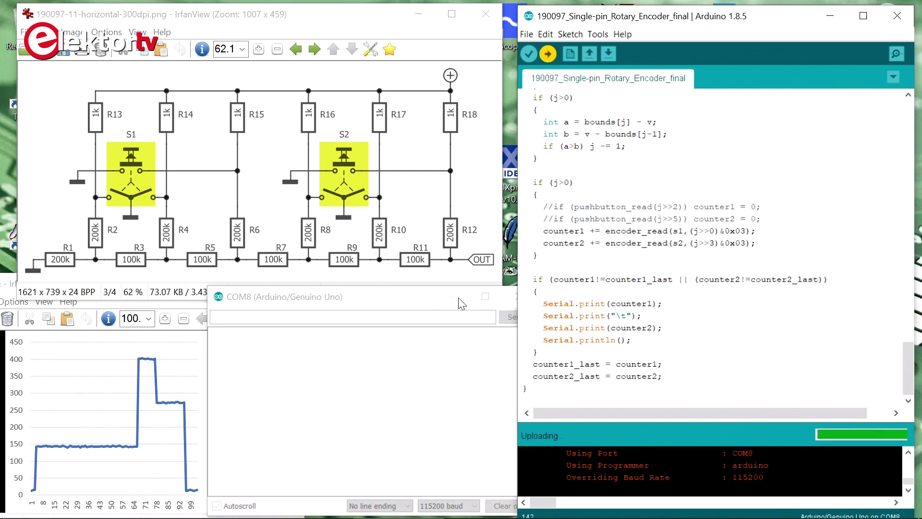
{"action": "left_click", "coordinate": [419, 300]}
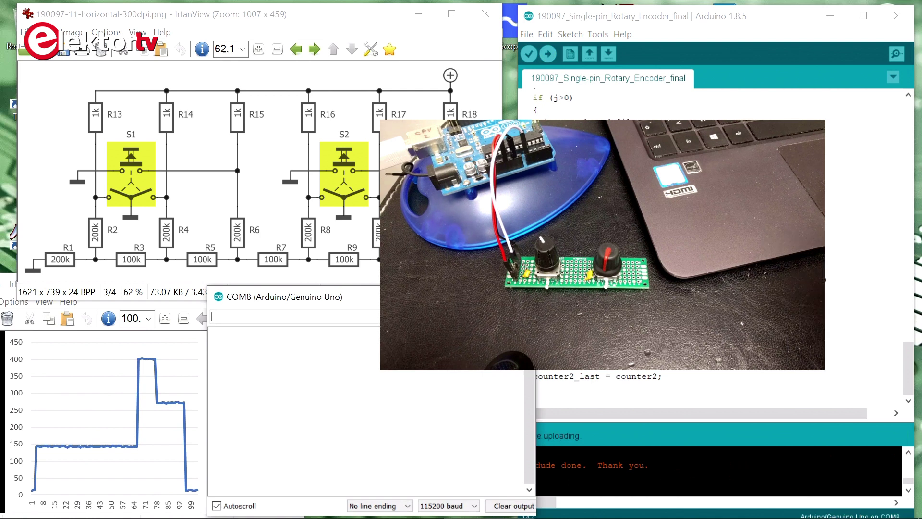